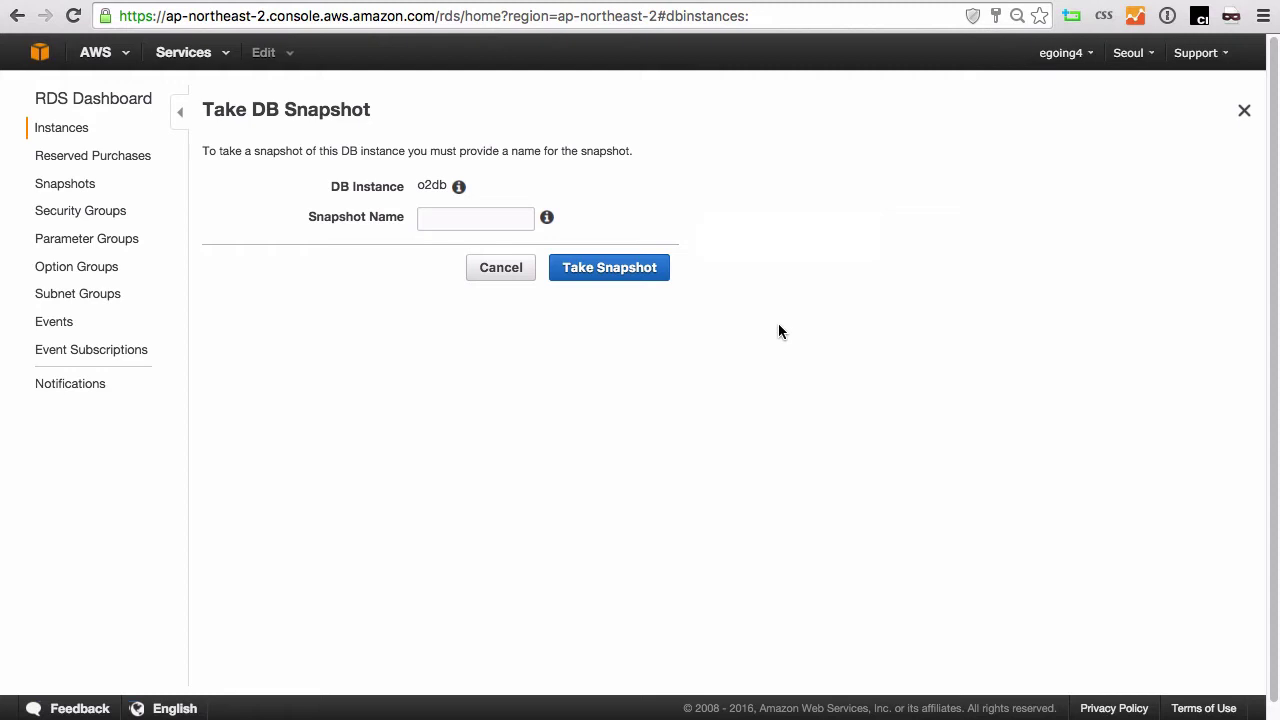
# - Try to take a snapshot of the o2db instance named o2_2016_2_23
pyautogui.click(472, 220)
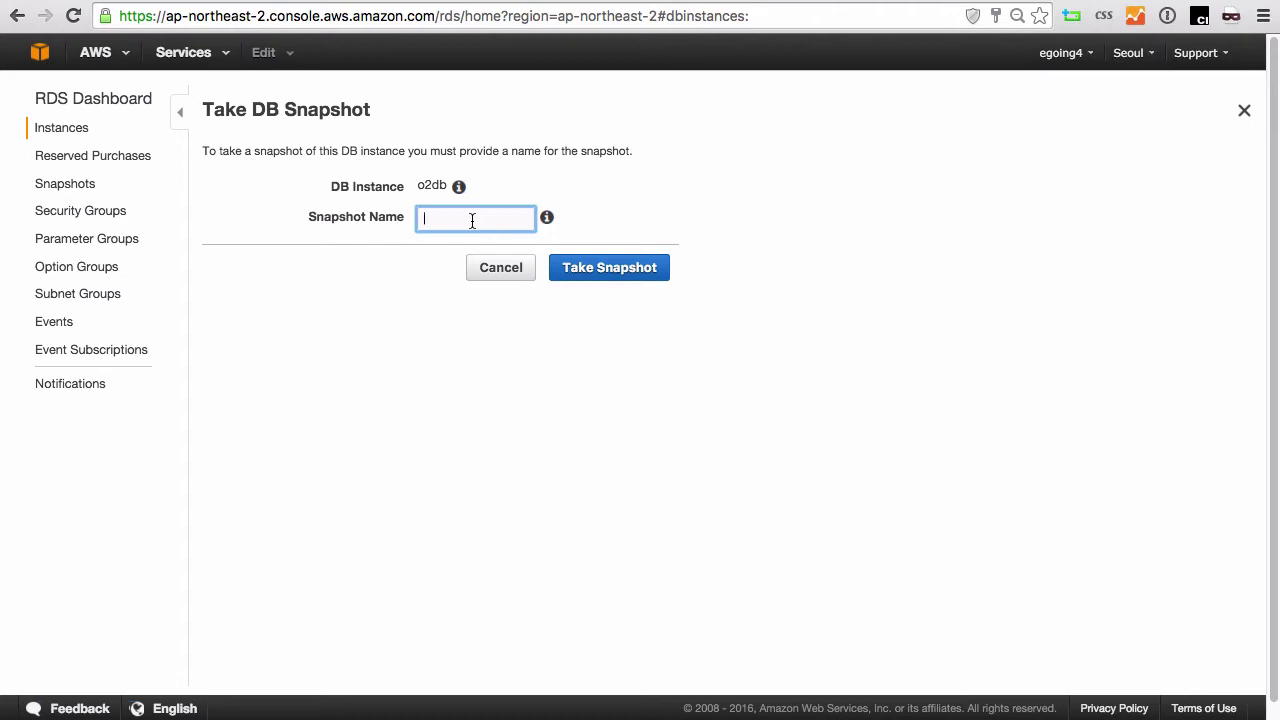
pyautogui.write('o2_2016_2_23')
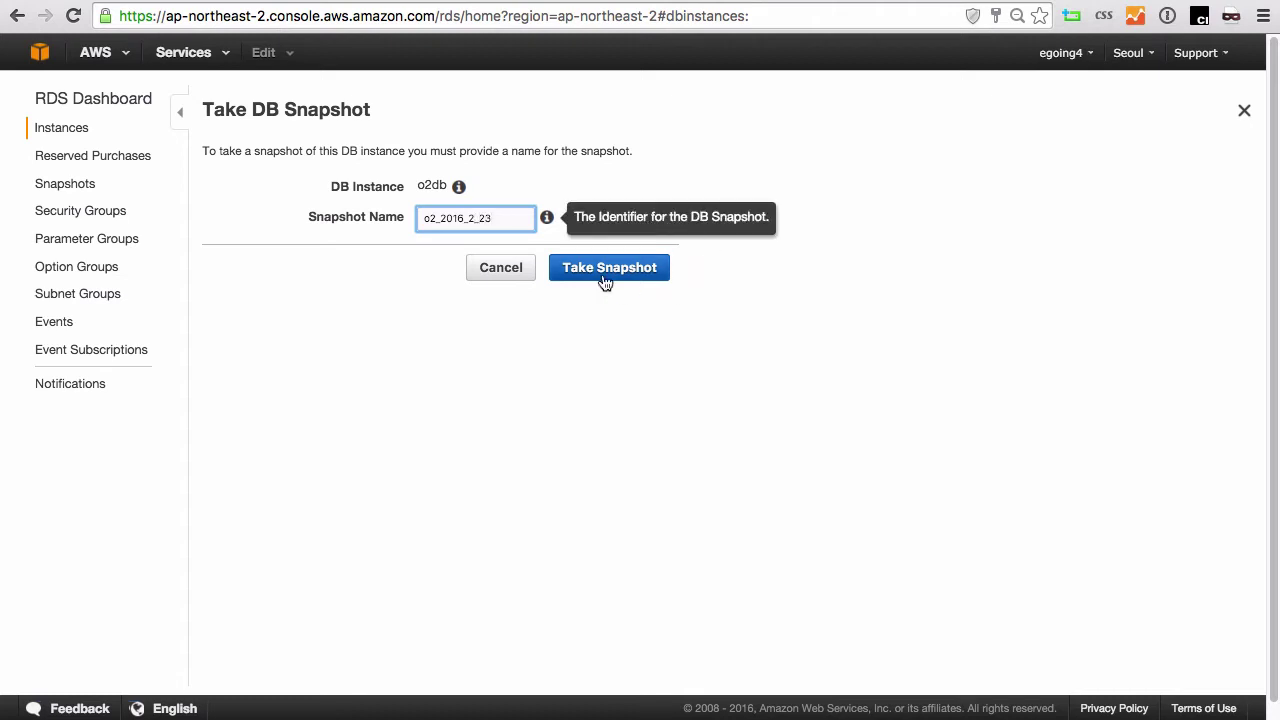
pyautogui.press('super+equal')
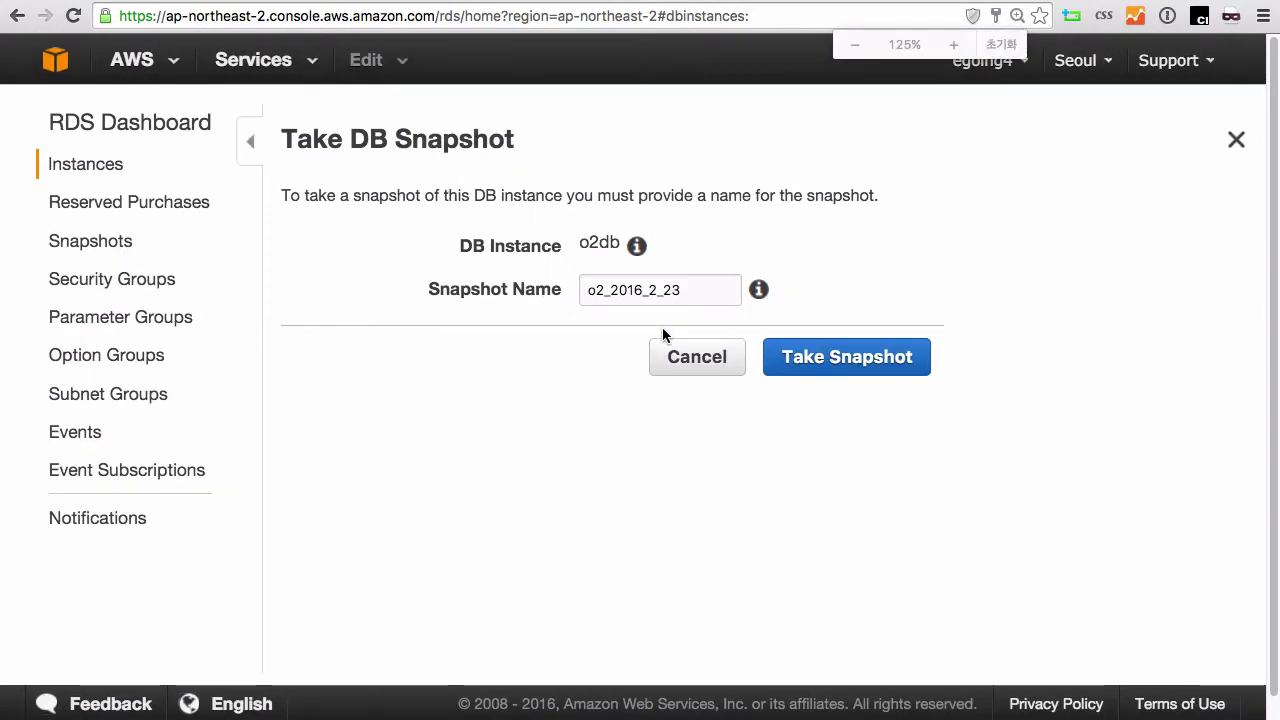
pyautogui.click(844, 357)
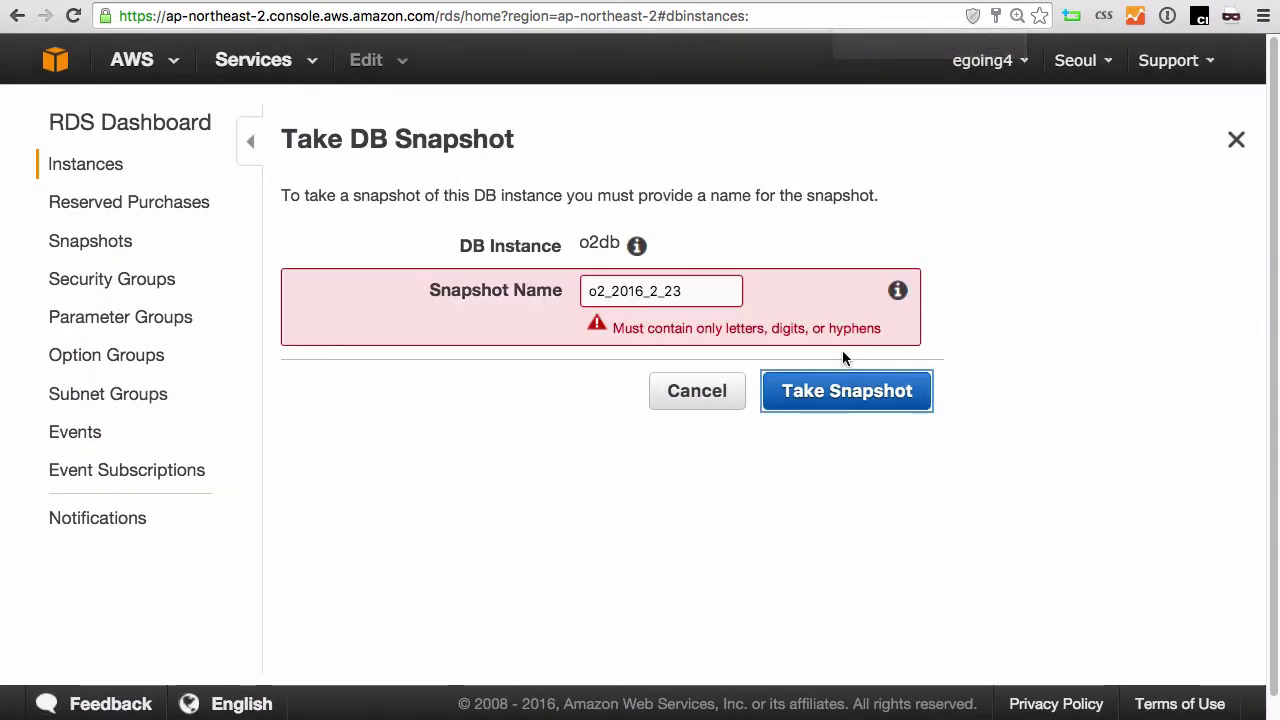
# - Correct the snapshot name to o2-2016-02-23 and take the snapshot of o2db
pyautogui.click(718, 290)
pyautogui.press('Left')
pyautogui.press('Left')
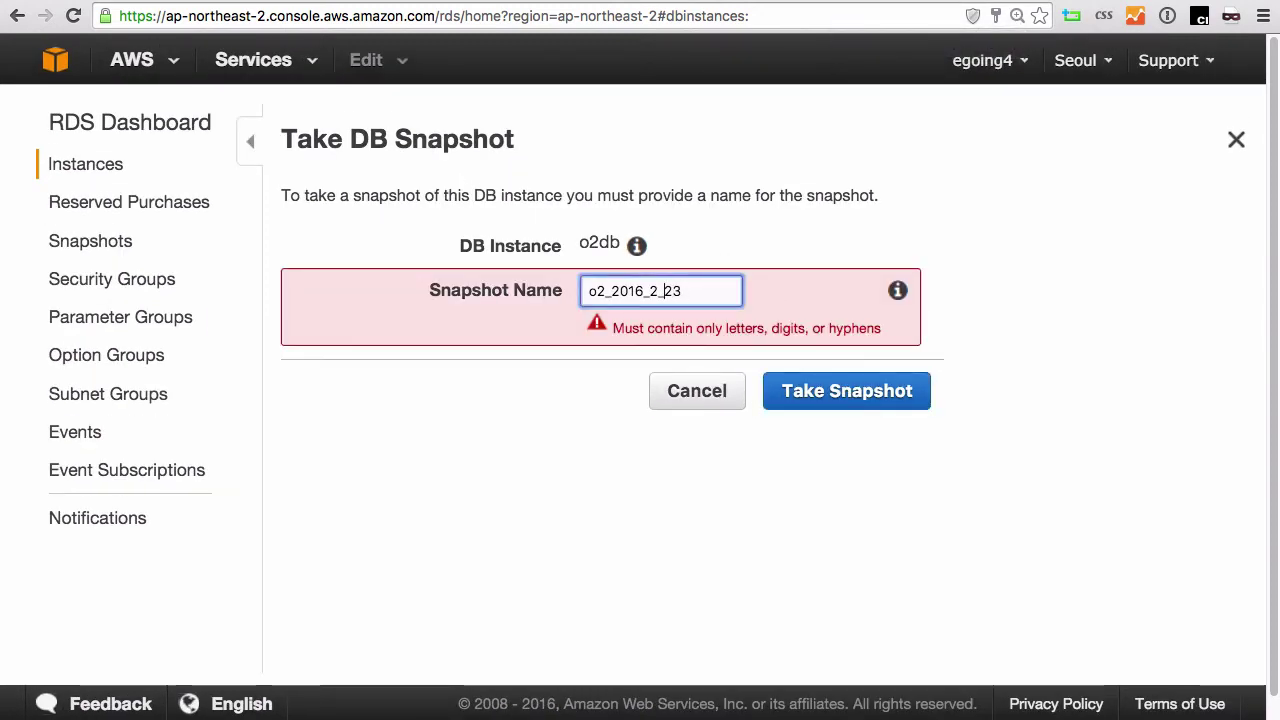
pyautogui.write('-')
pyautogui.moveTo(650, 291); pyautogui.dragTo(643, 291)
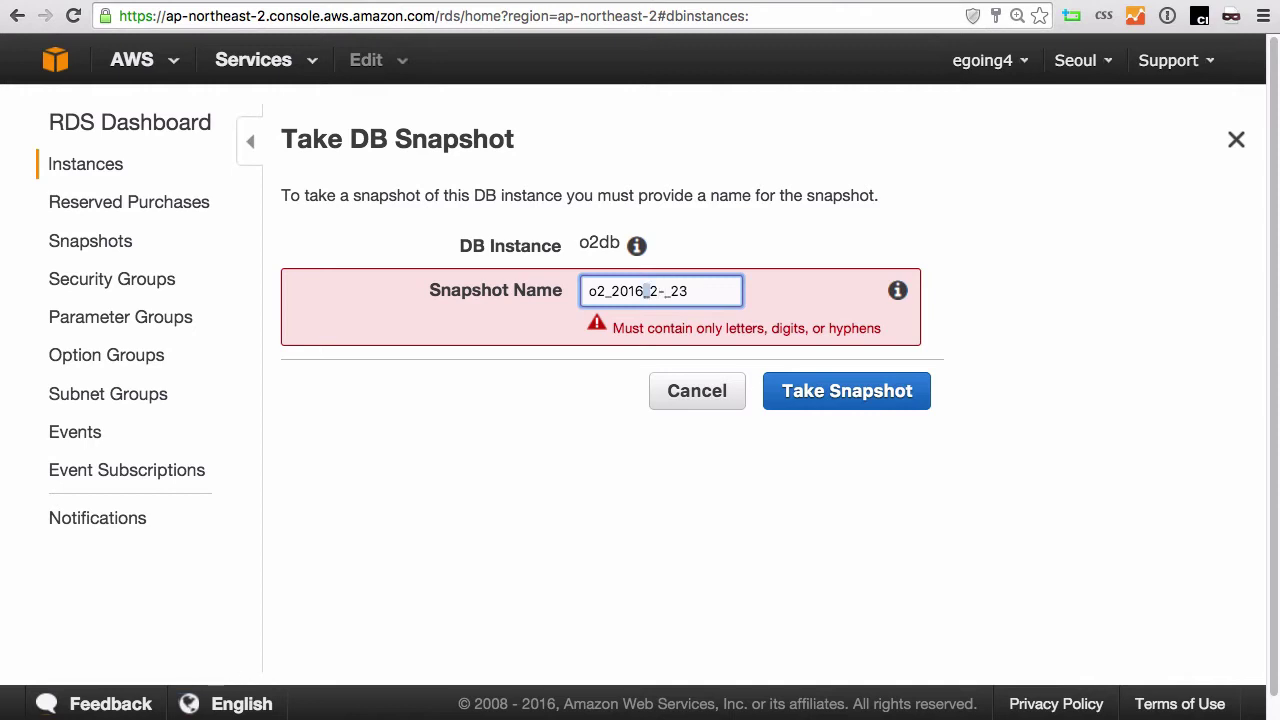
pyautogui.write('-')
pyautogui.press('Right')
pyautogui.hotkey('shift', 'Right')
pyautogui.hotkey('shift', 'Right')
pyautogui.press('BackSpace')
pyautogui.write('0')
pyautogui.press('BackSpace')
pyautogui.write('-')
pyautogui.hotkey('shift', 'Left')
pyautogui.write('0-')
pyautogui.press('Left')
pyautogui.hotkey('shift', 'Left')
pyautogui.press('BackSpace')
pyautogui.write('0')
pyautogui.click(865, 398)
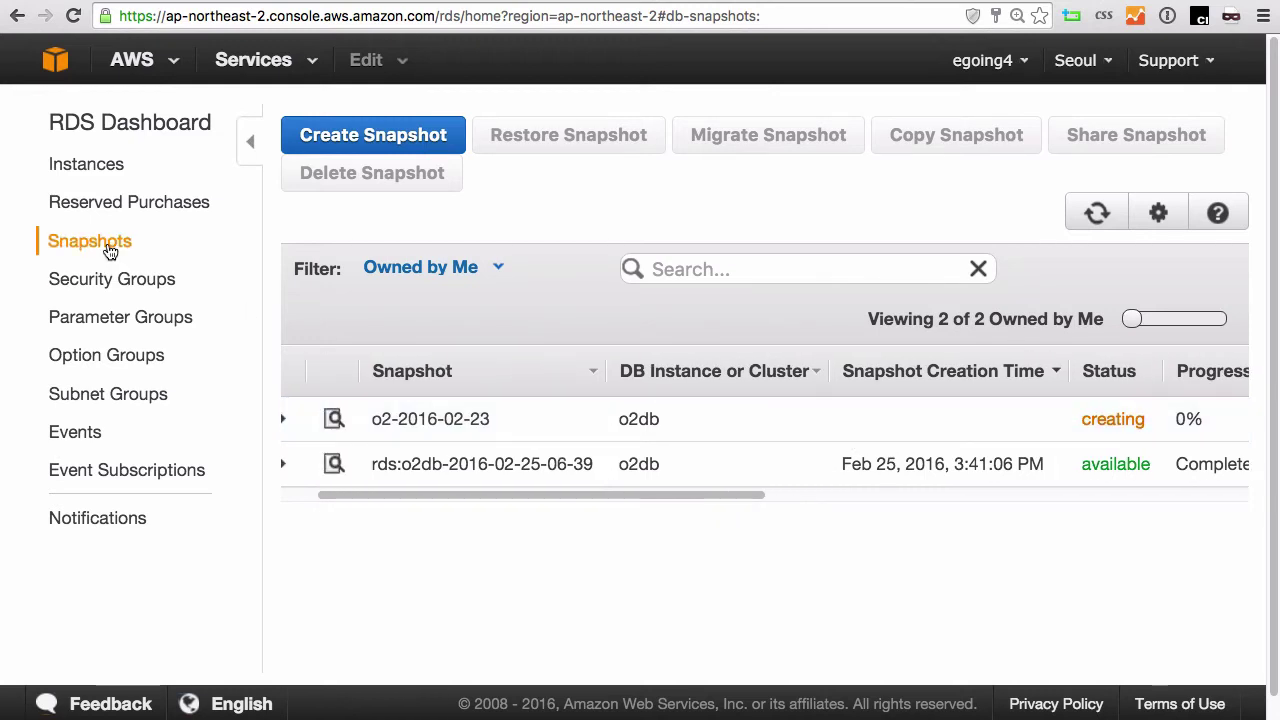
pyautogui.click(500, 455)
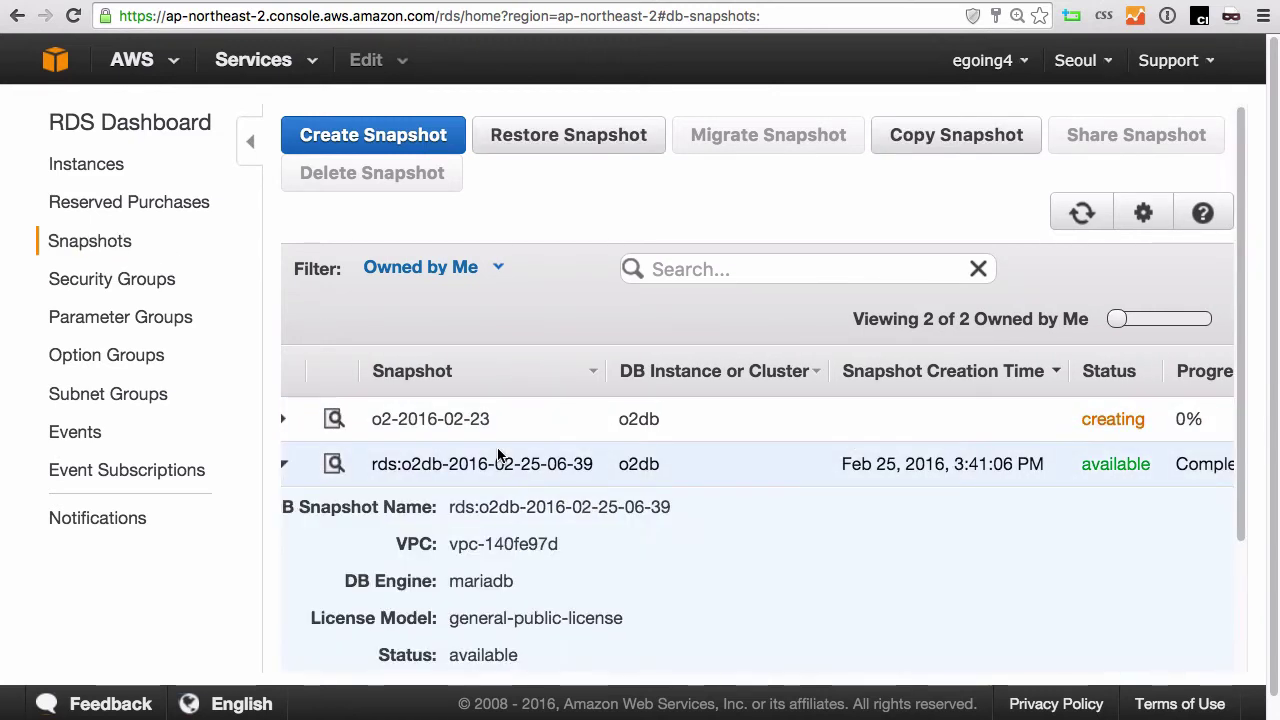
pyautogui.click(250, 142)
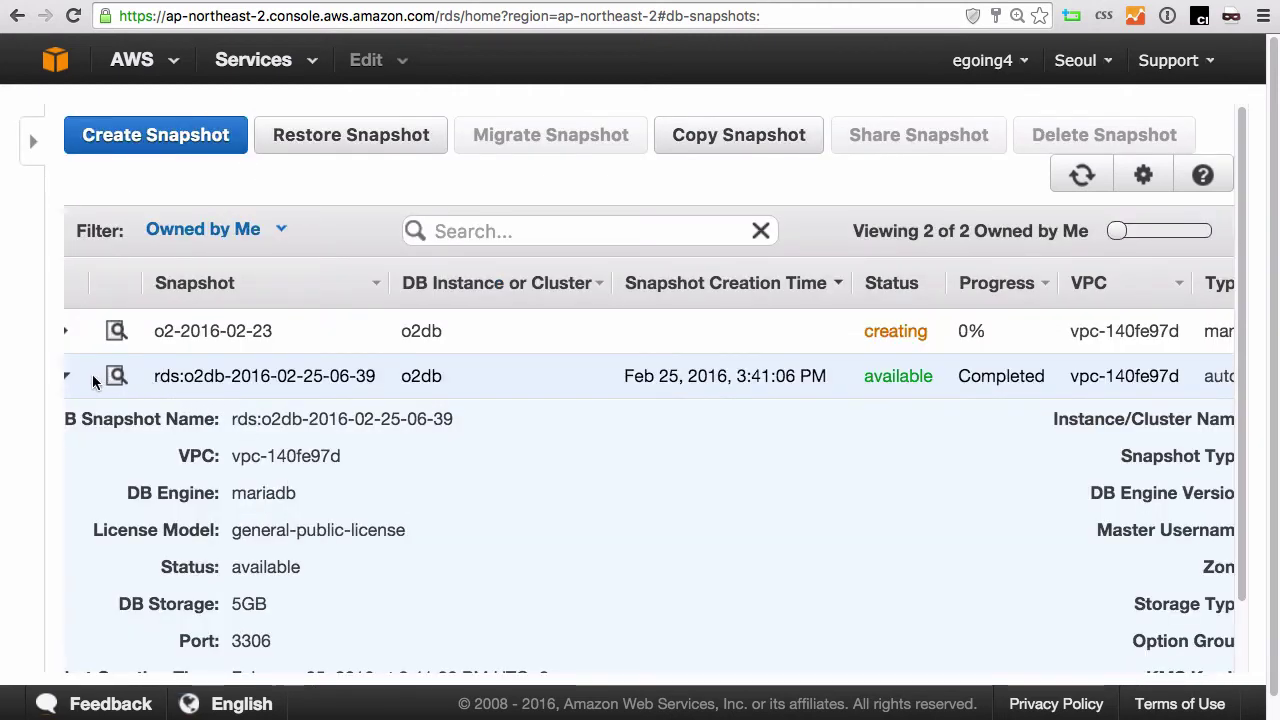
pyautogui.click(132, 378)
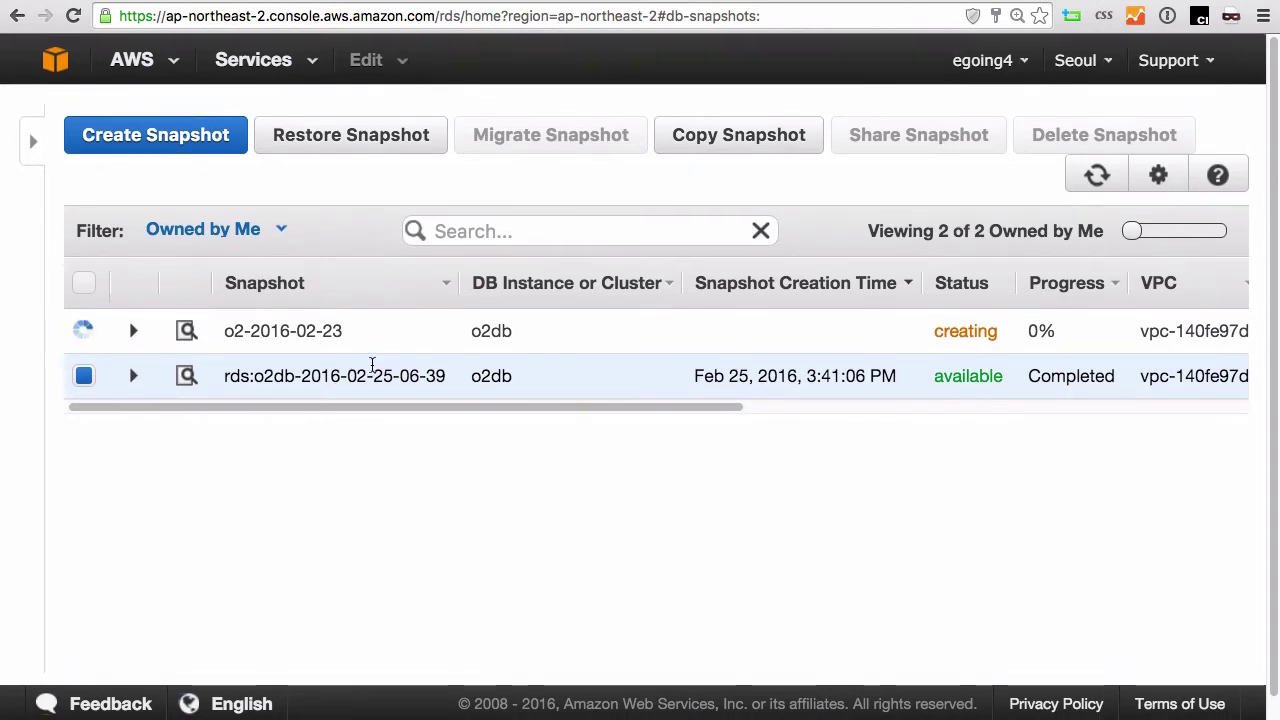
pyautogui.click(392, 338)
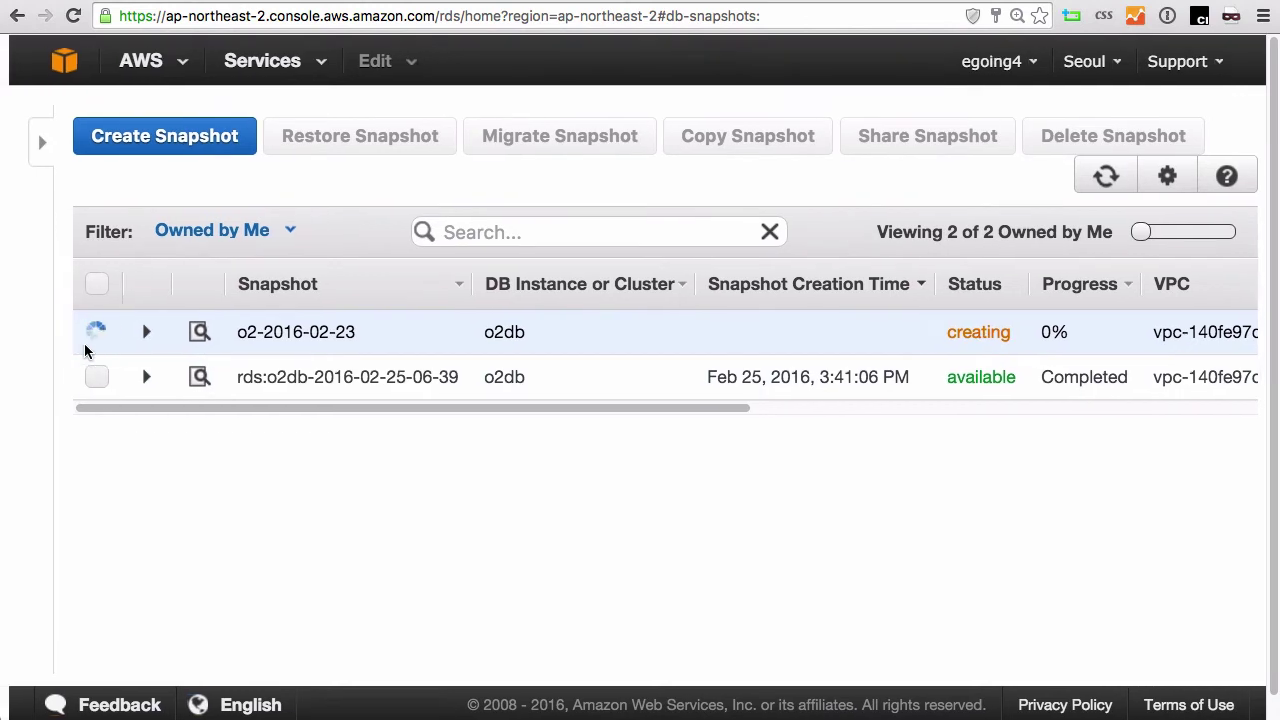
# - Go to the DB instances list and check the status of the o2db instance
pyautogui.click(34, 150)
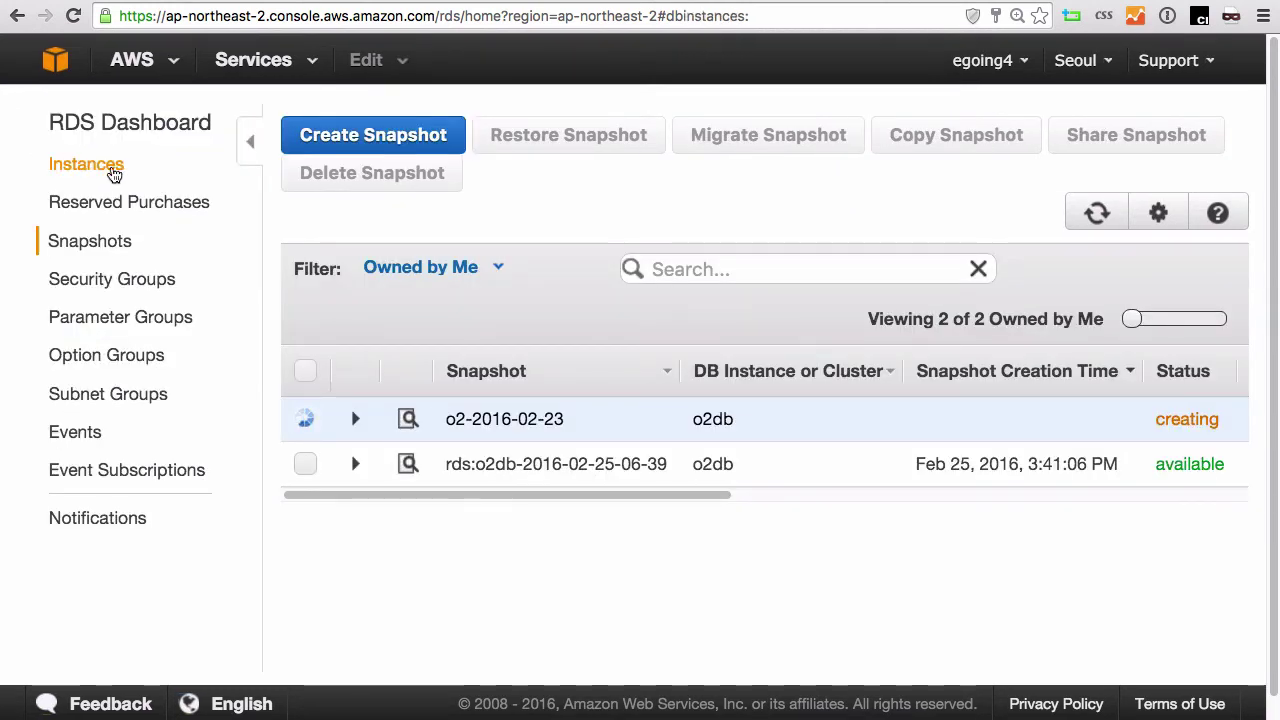
pyautogui.click(108, 171)
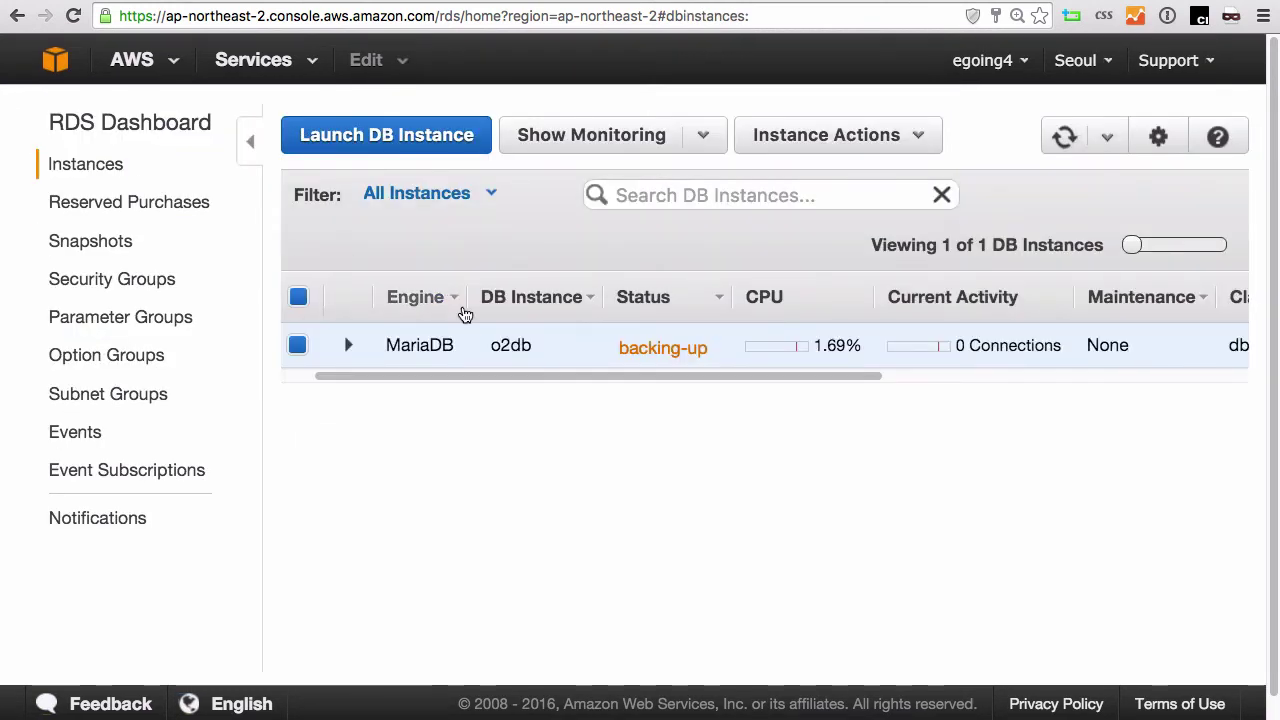
pyautogui.click(251, 142)
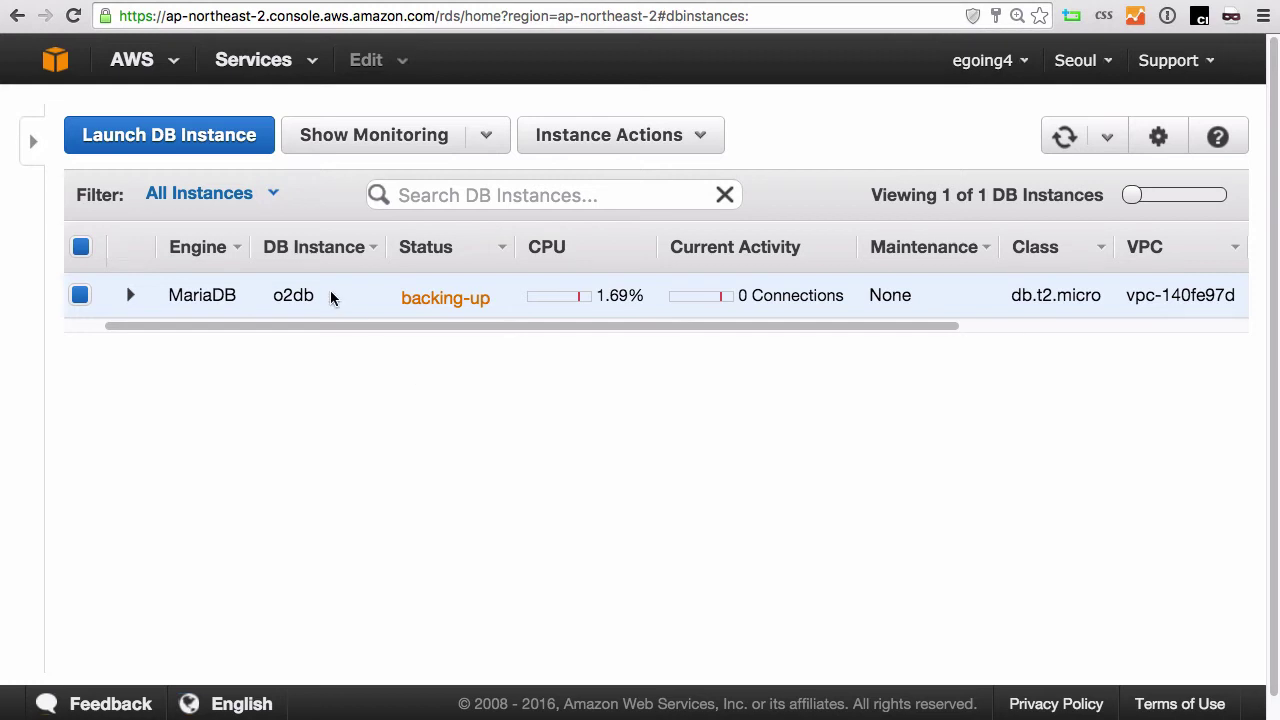
# - Return to the snapshots list and examine the status and progress of the o2-2016-02-23 snapshot
pyautogui.click(34, 156)
pyautogui.click(91, 250)
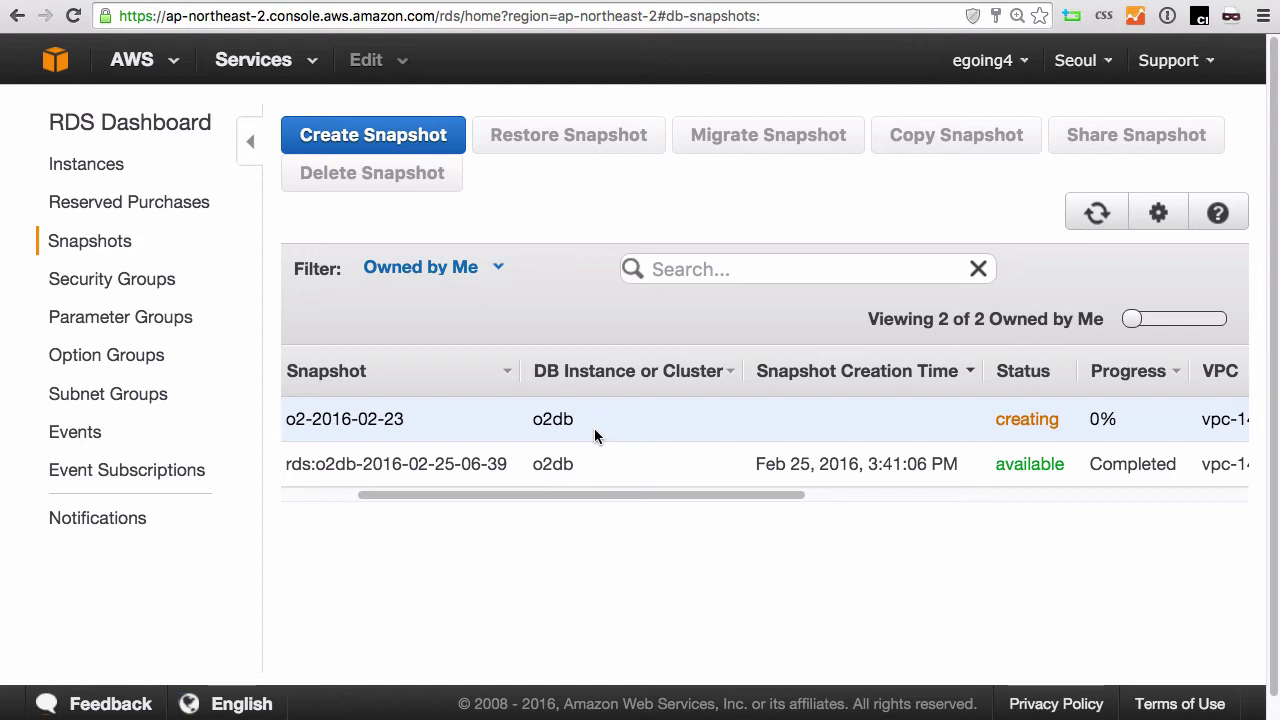
pyautogui.hscroll(-3, 607, 470)
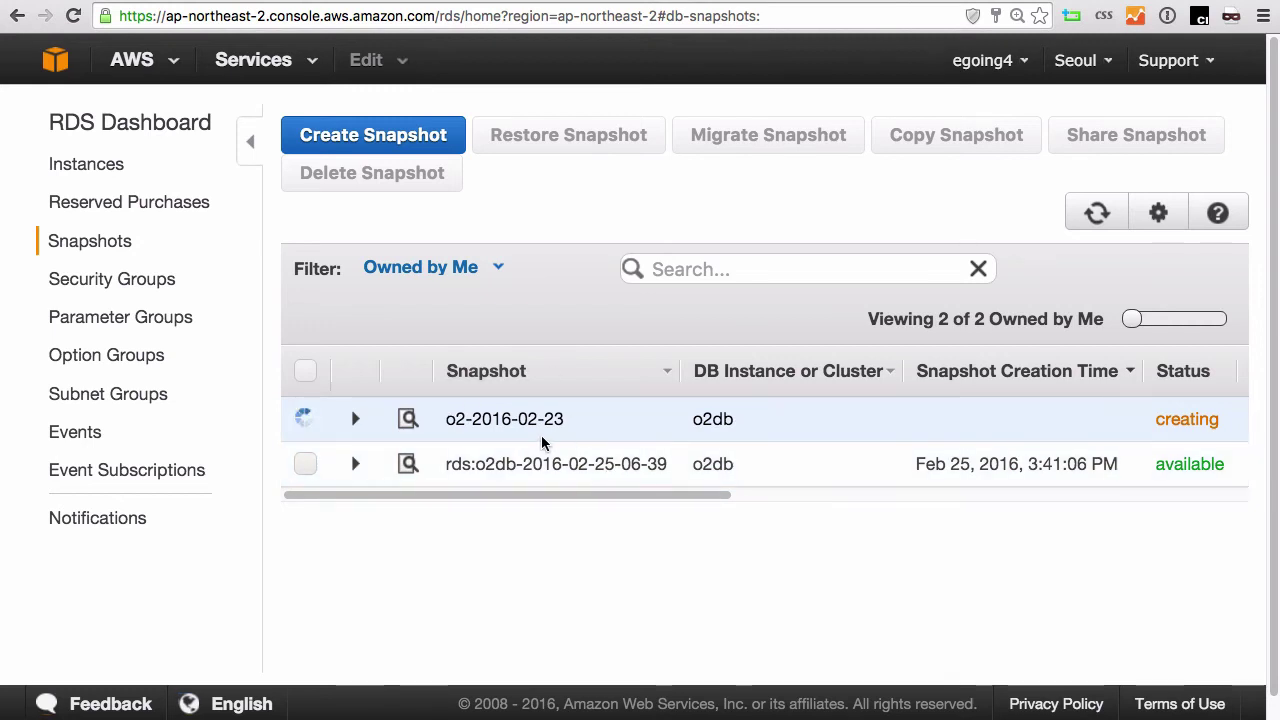
pyautogui.hscroll(3, 542, 437)
pyautogui.hscroll(-3, 542, 437)
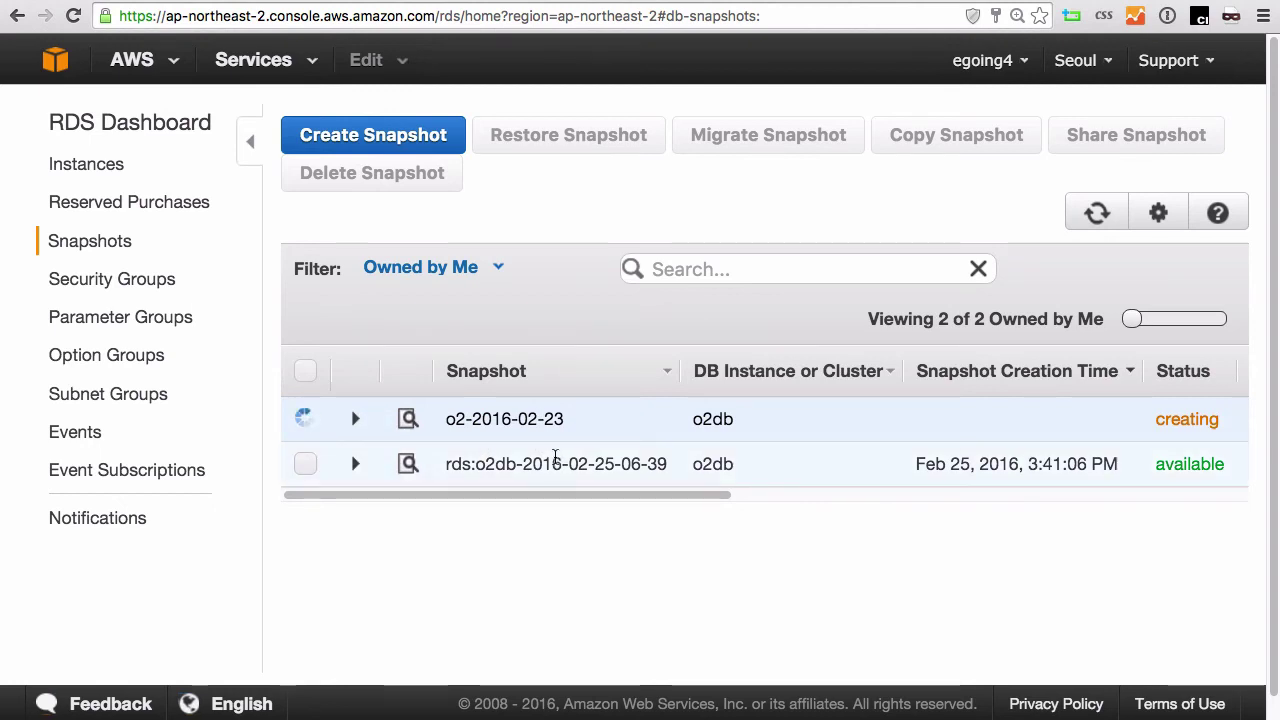
pyautogui.click(556, 457)
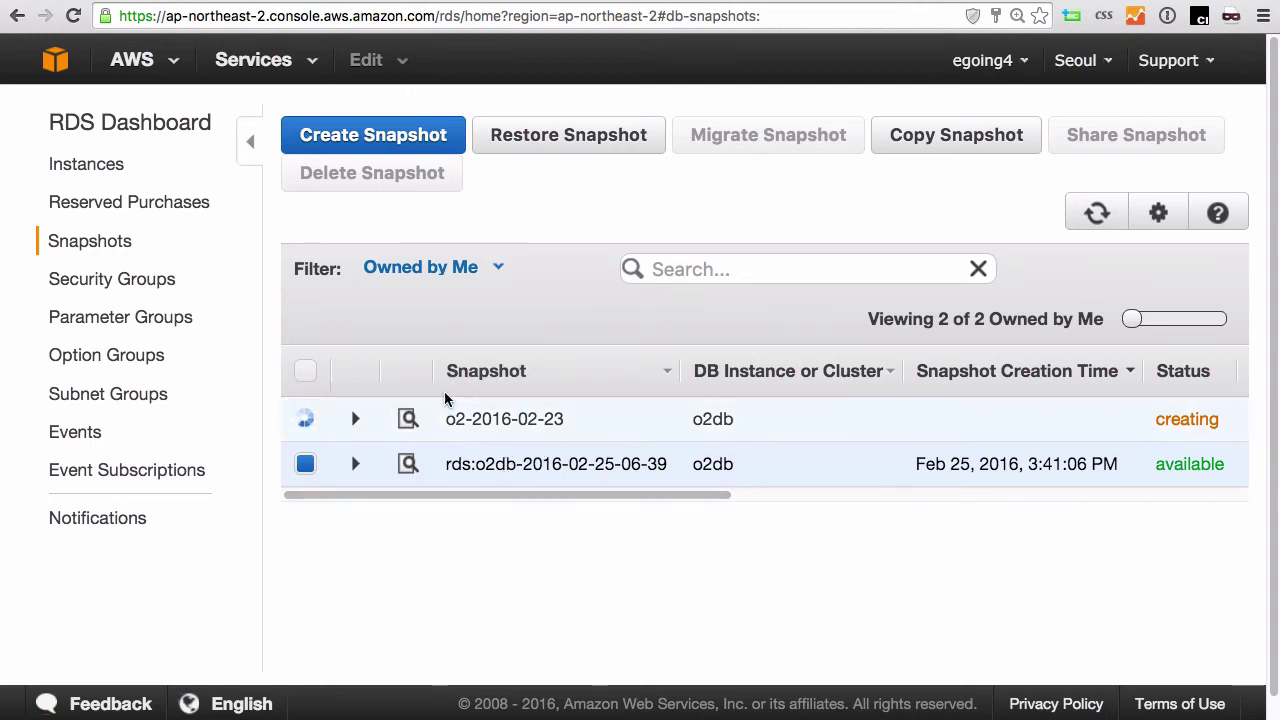
pyautogui.doubleClick(514, 466)
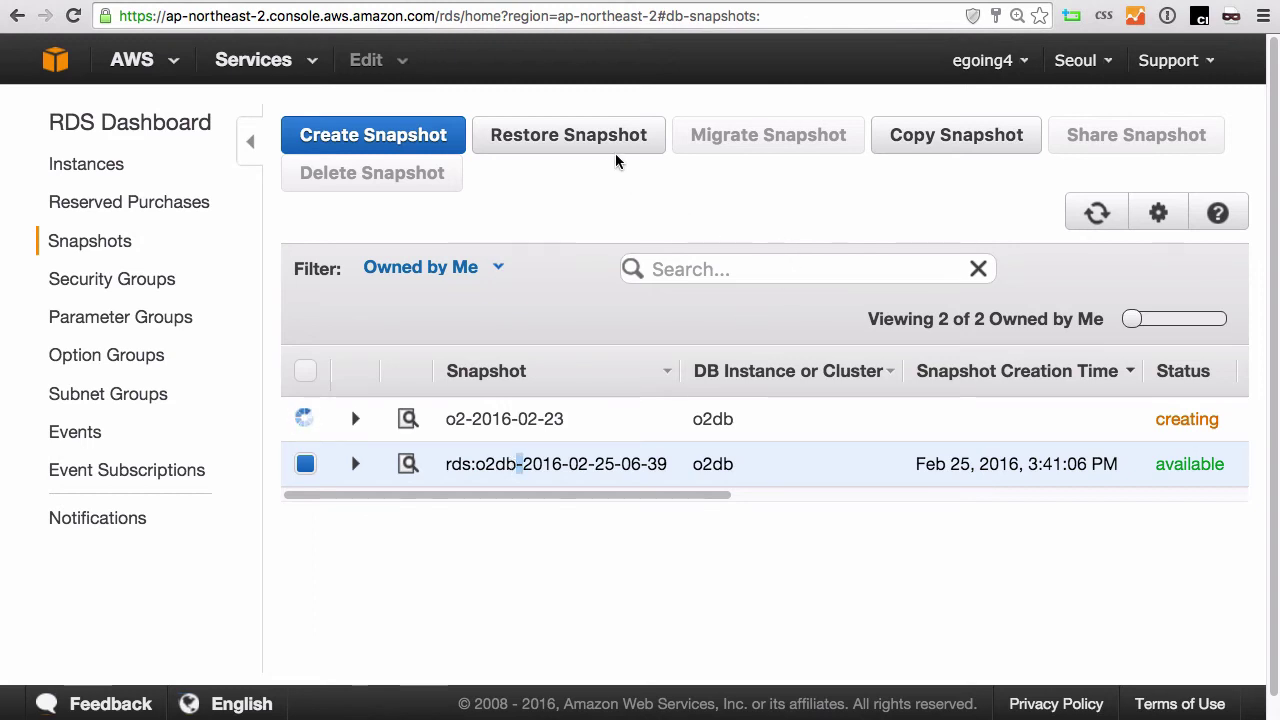
pyautogui.hotkey('ctrl', '-')
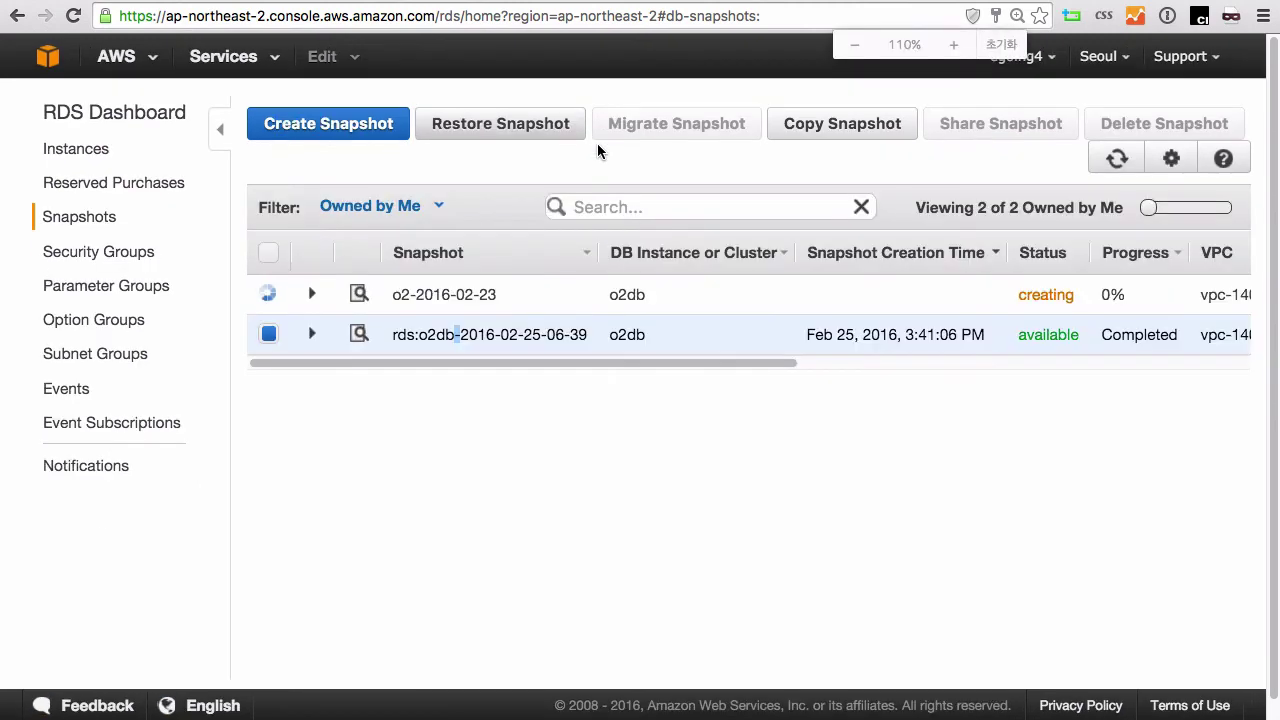
pyautogui.click(548, 134)
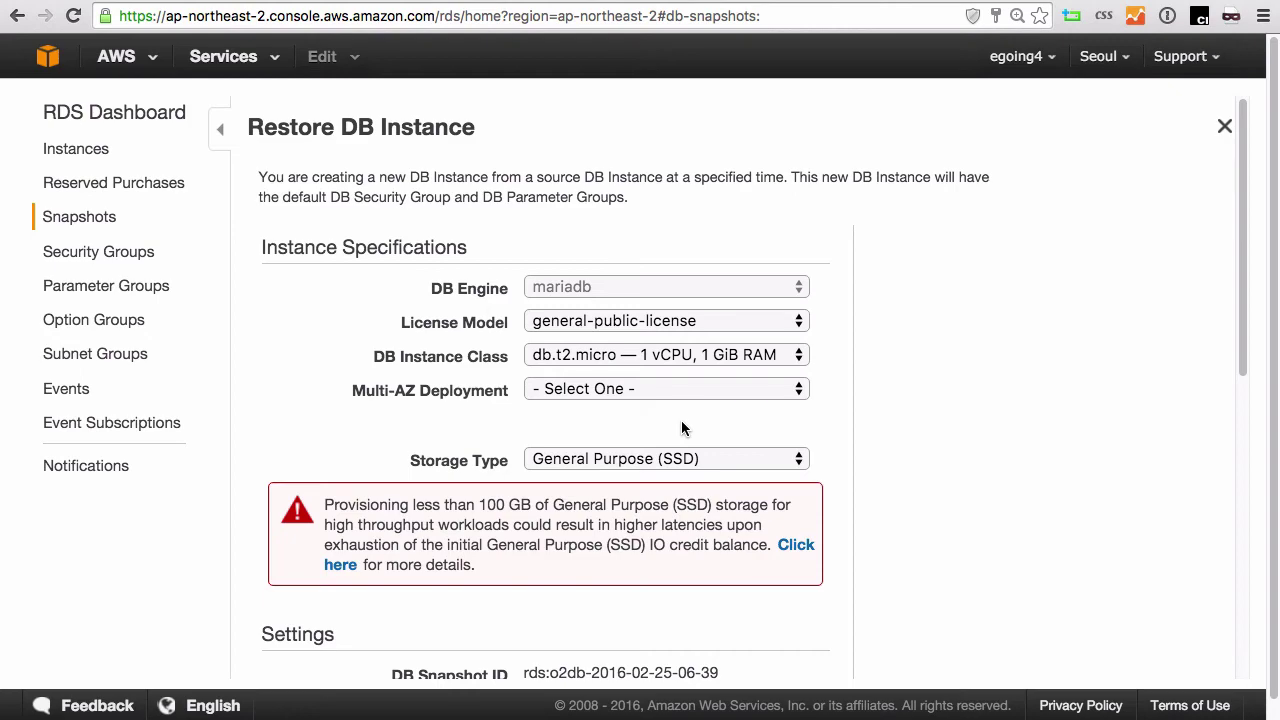
pyautogui.scroll(-10, 683, 427)
pyautogui.scroll(10, 683, 427)
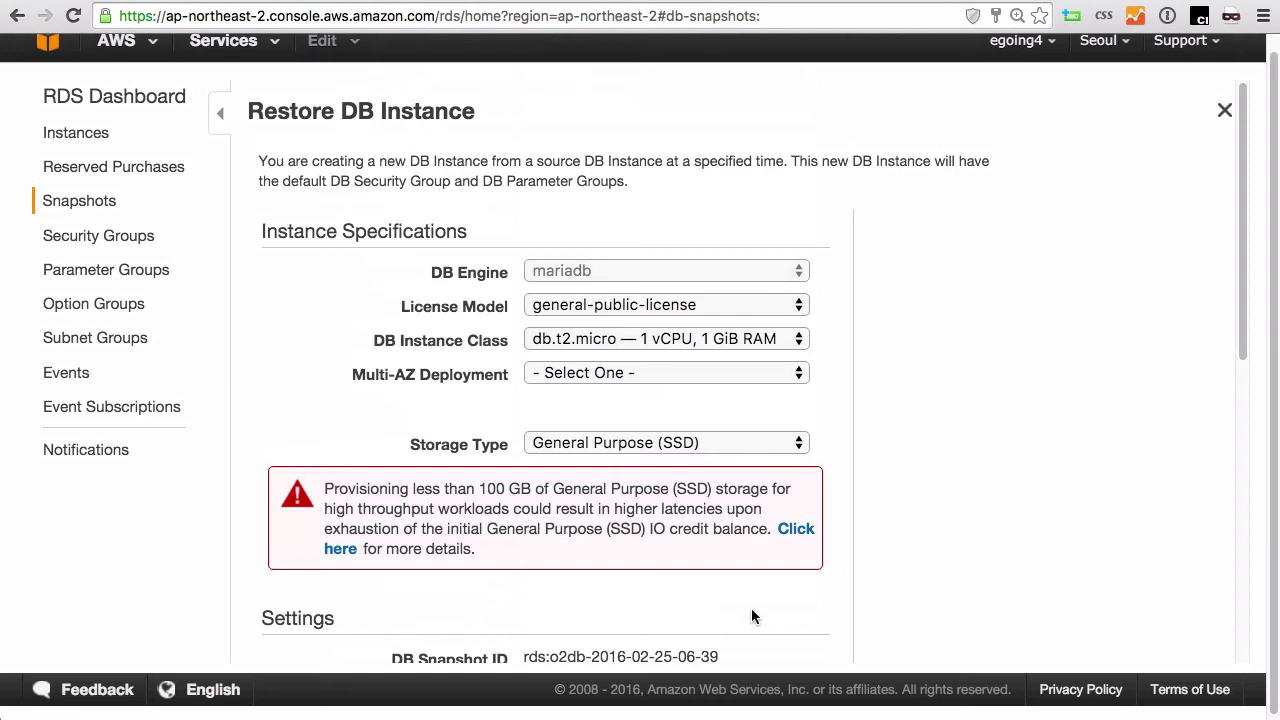
pyautogui.scroll(-10, 751, 616)
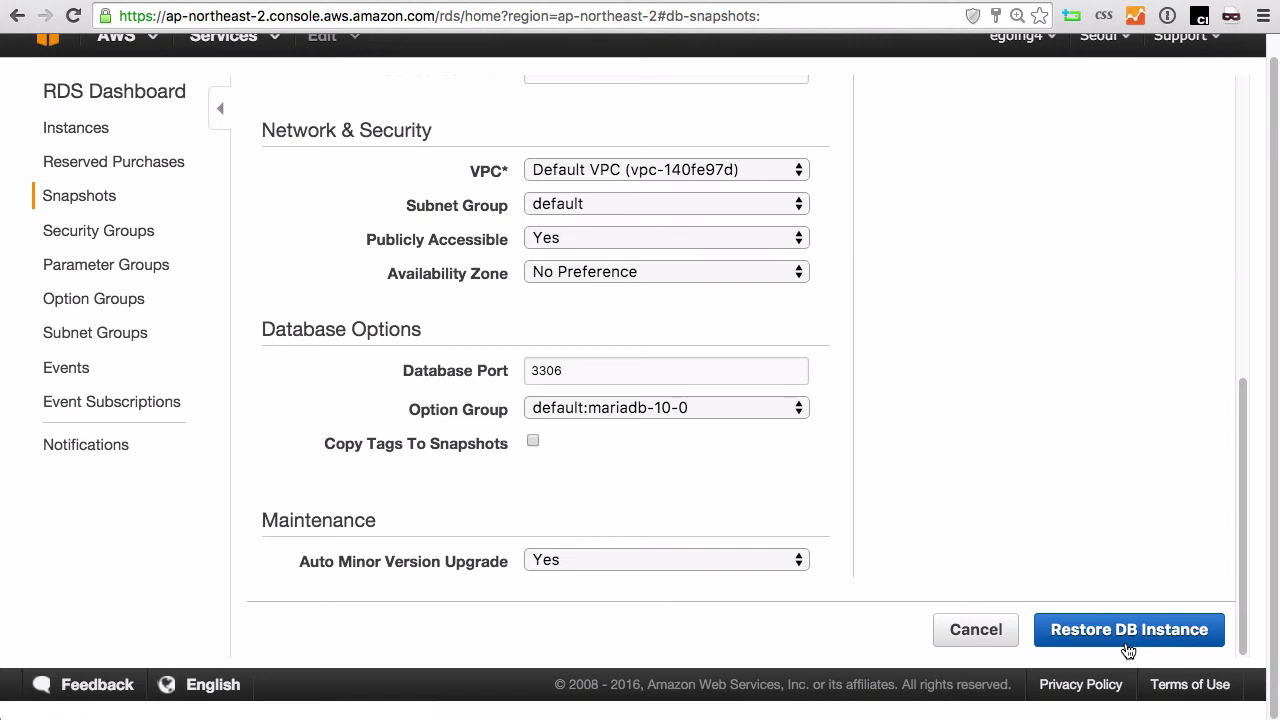
pyautogui.click(1127, 646)
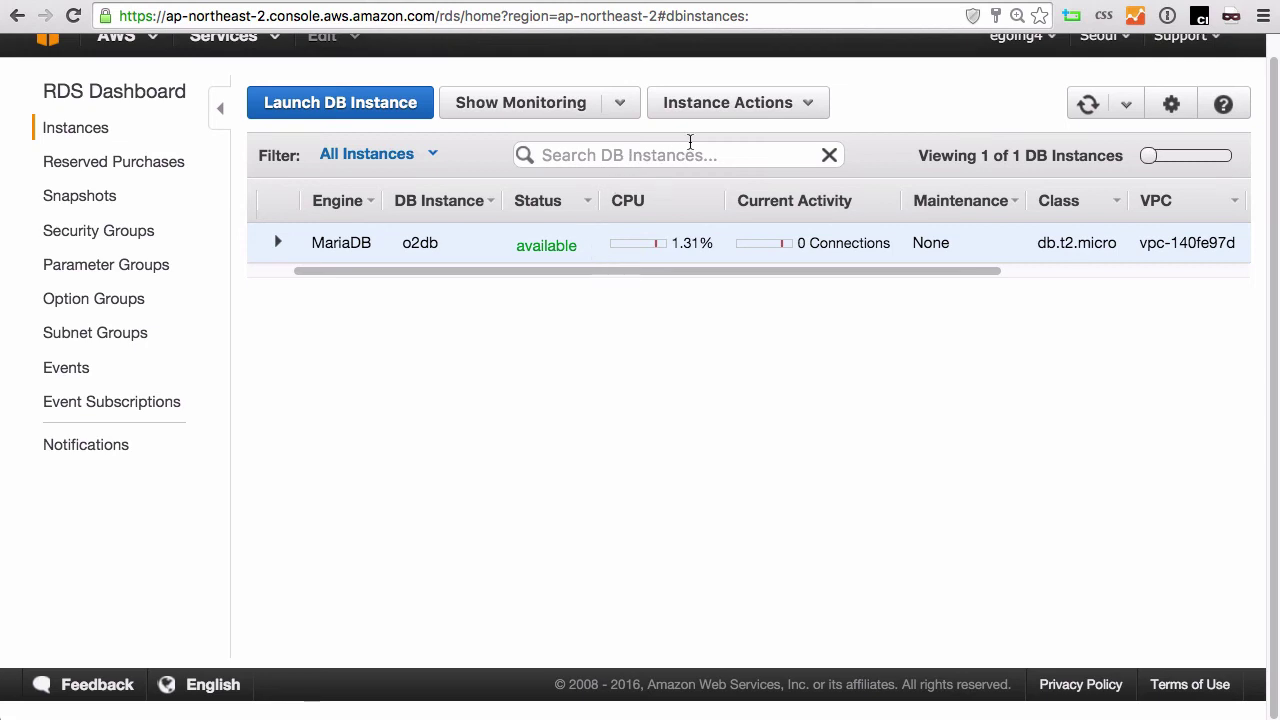
# - Start a point-in-time restore of the o2db instance, choose a custom restore time, and review the remaining settings
pyautogui.click(743, 106)
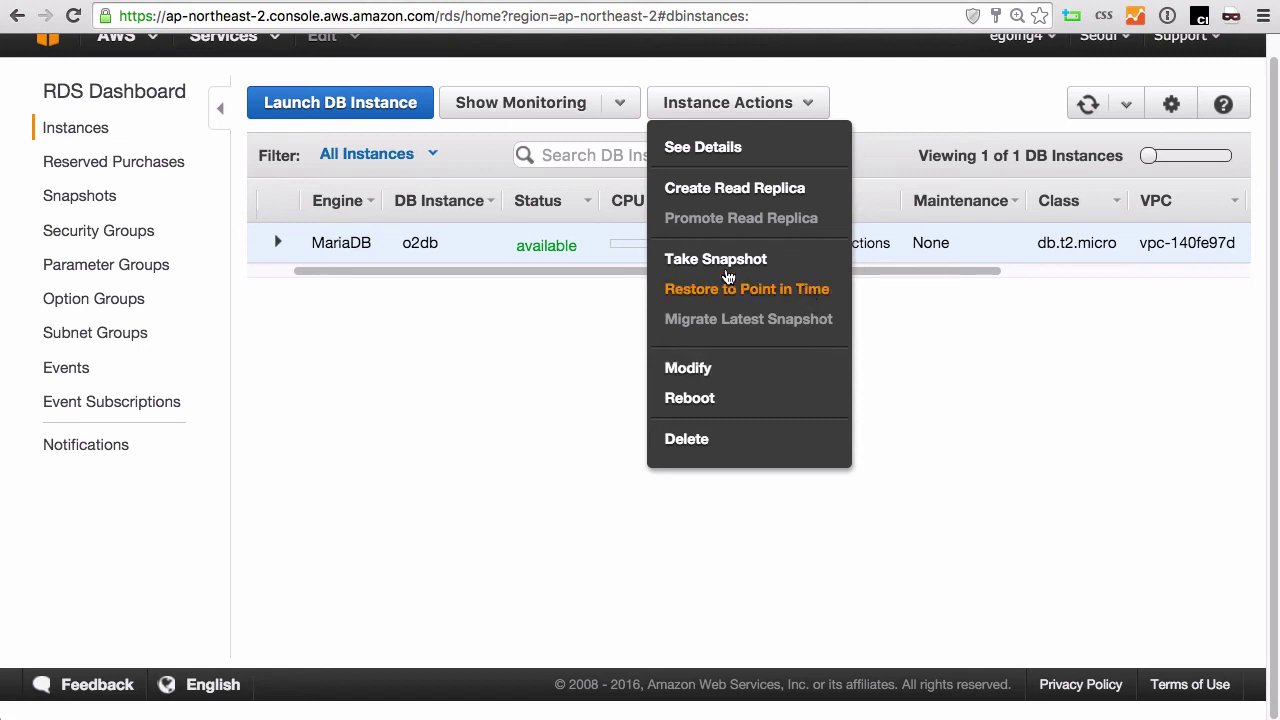
pyautogui.click(782, 290)
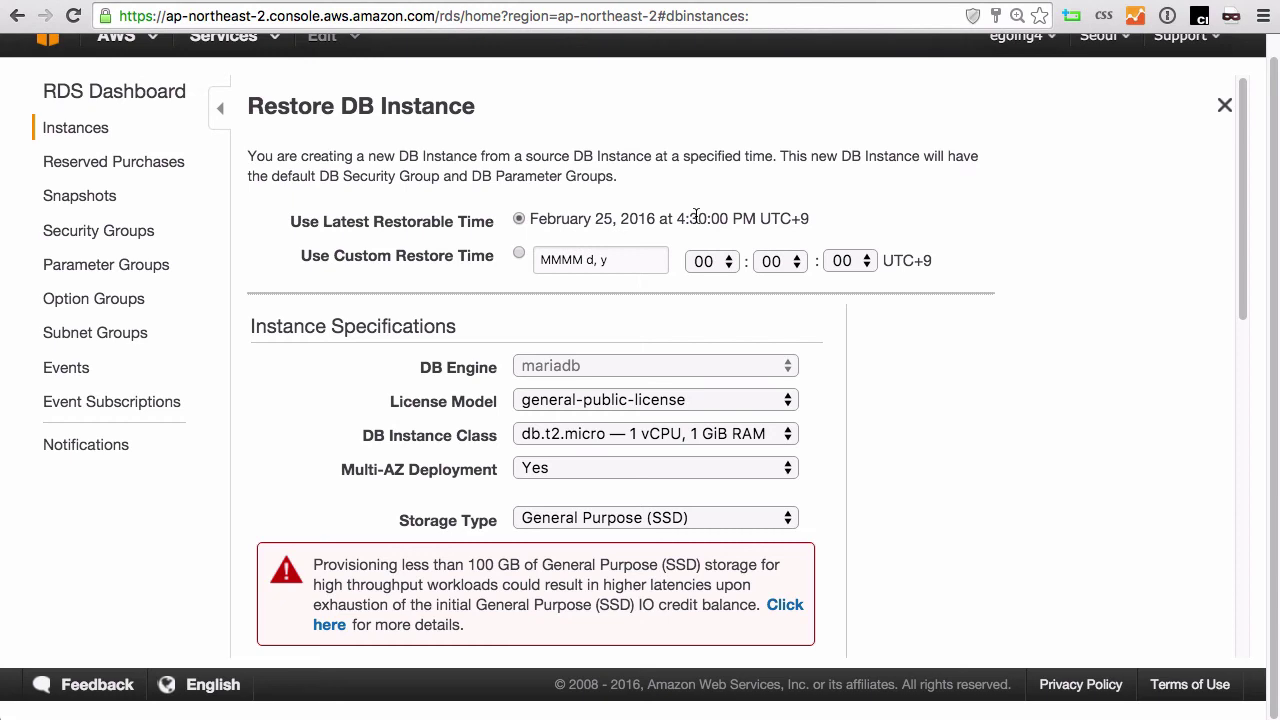
pyautogui.click(519, 256)
pyautogui.click(519, 255)
pyautogui.click(869, 325)
pyautogui.scroll(-2, 950, 448)
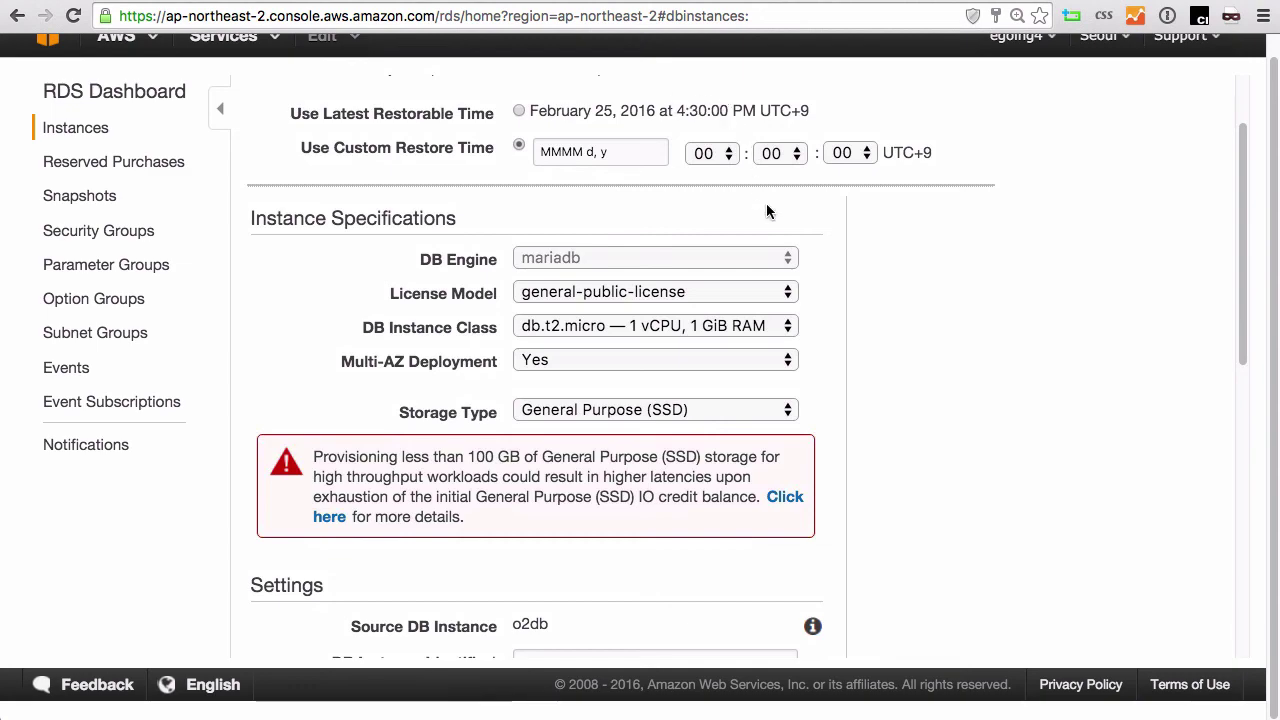
pyautogui.scroll(-8, 766, 218)
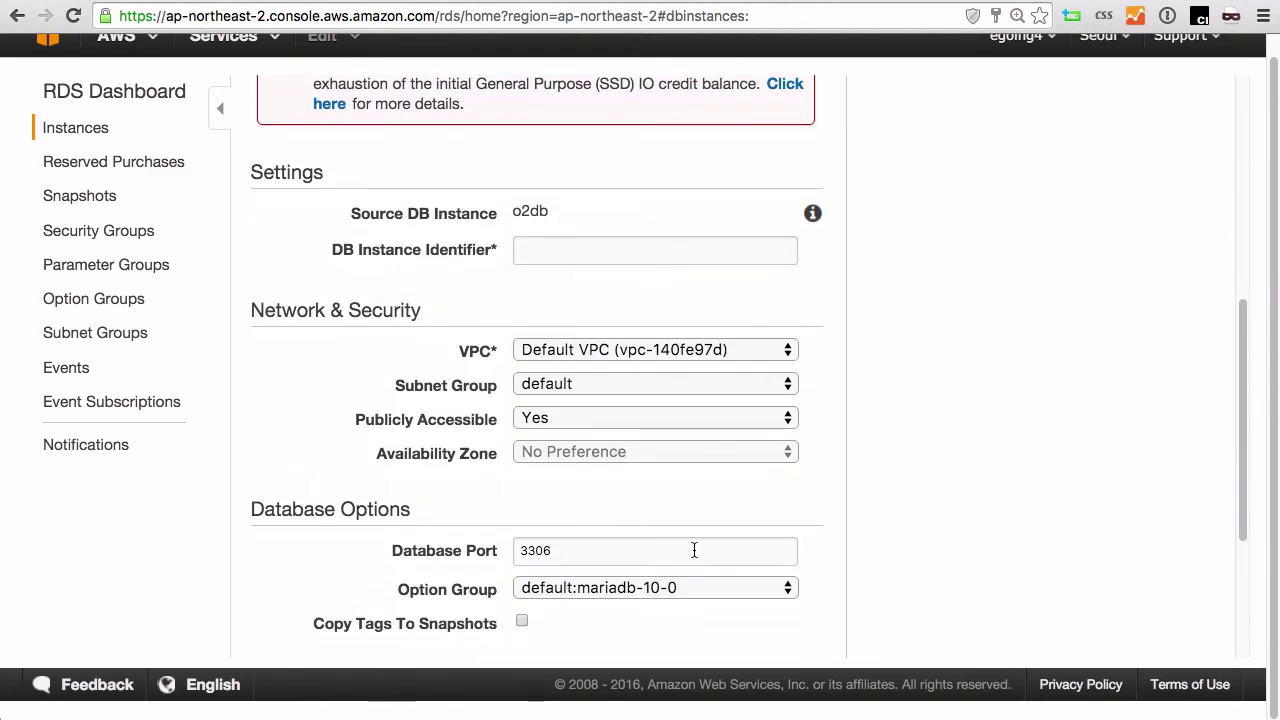
pyautogui.scroll(-5, 655, 510)
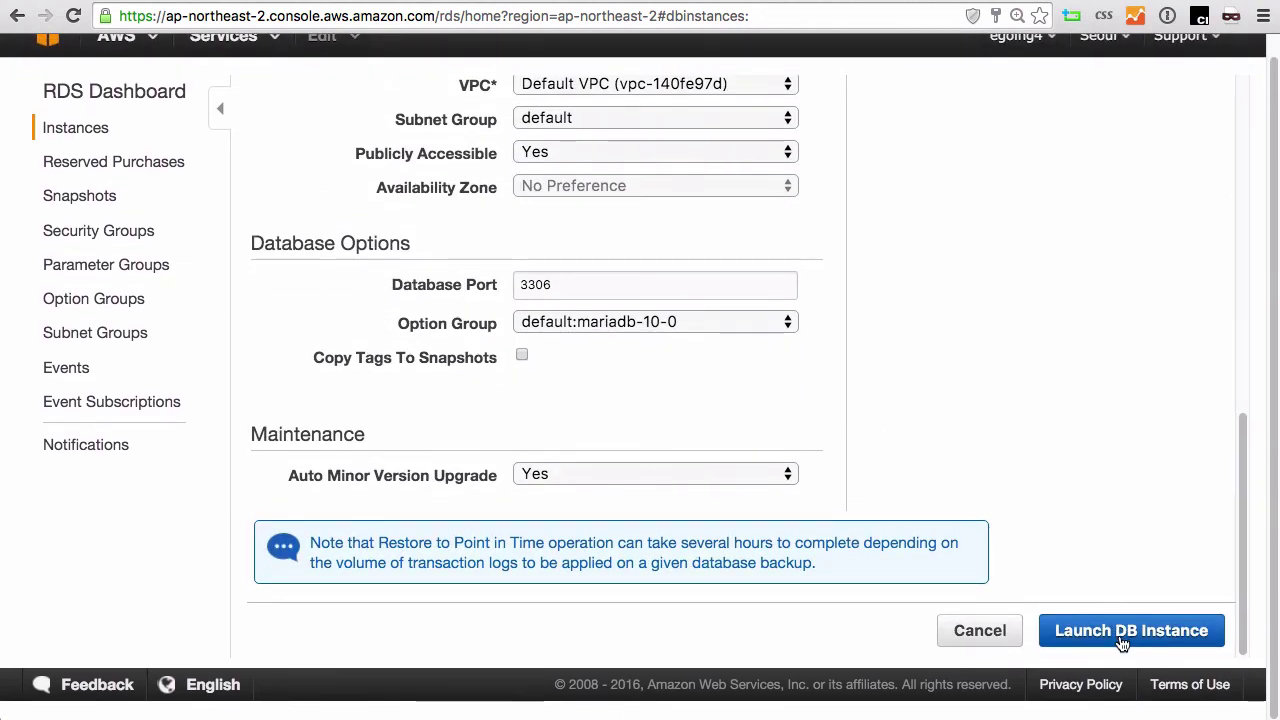